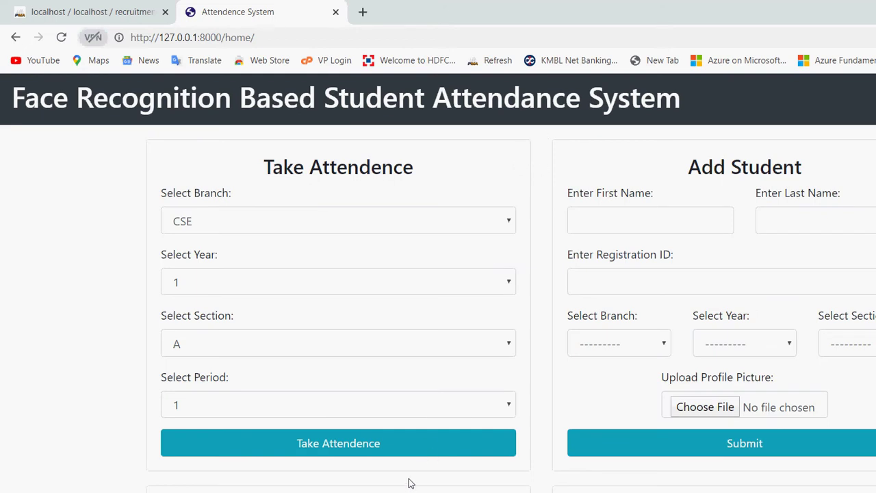
Switch to Notepad and write the line "upload student profile details" below the login notes.
key(alt+Tab)
text(upload )
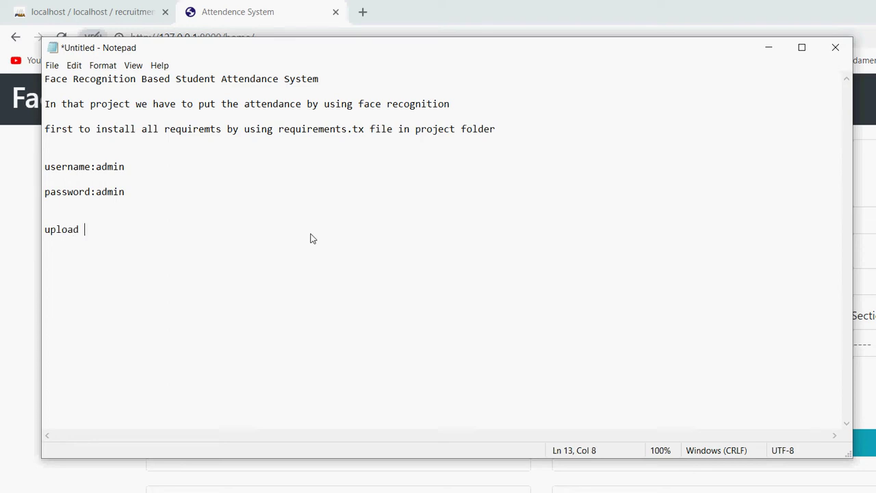
text(student profile details)
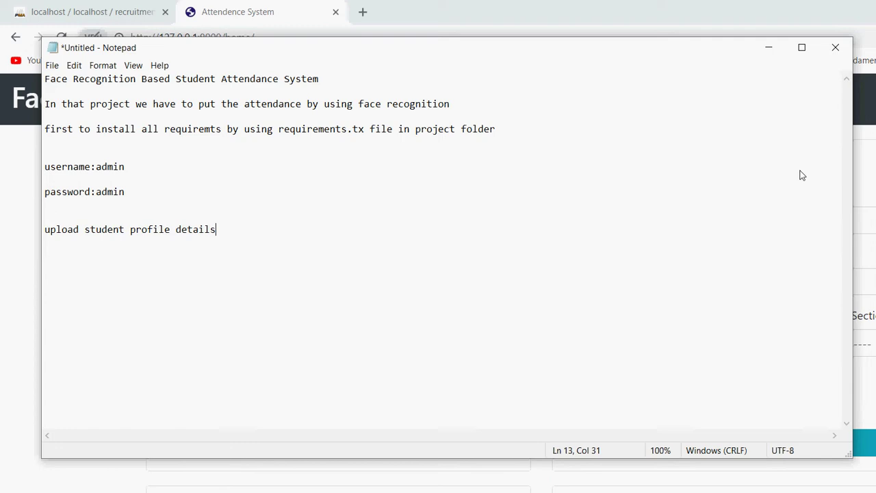
Switch to the browser and enter the student's first name, last name and registration ID in the Add Student form.
key(alt+Tab)
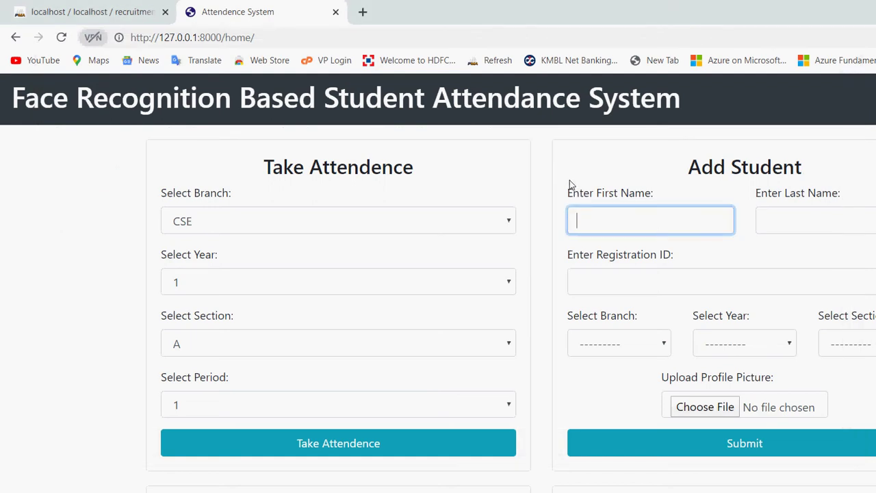
text(bala)
key(Tab)
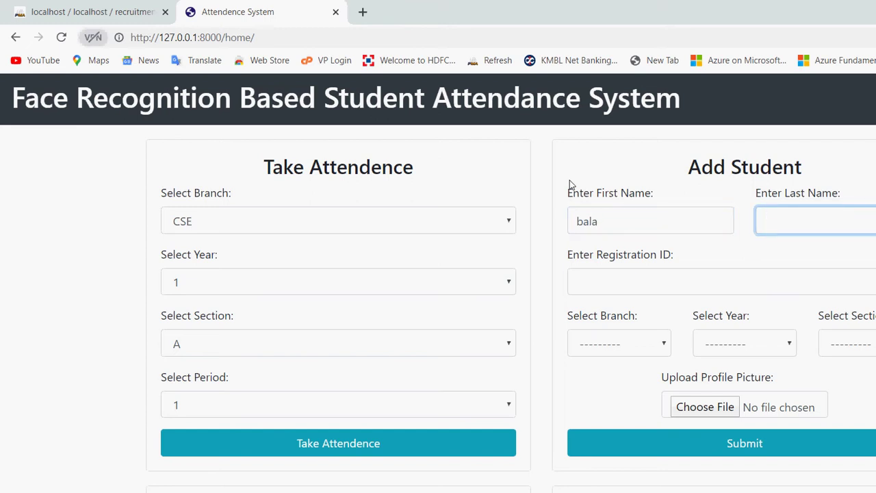
text(r)
key(Tab)
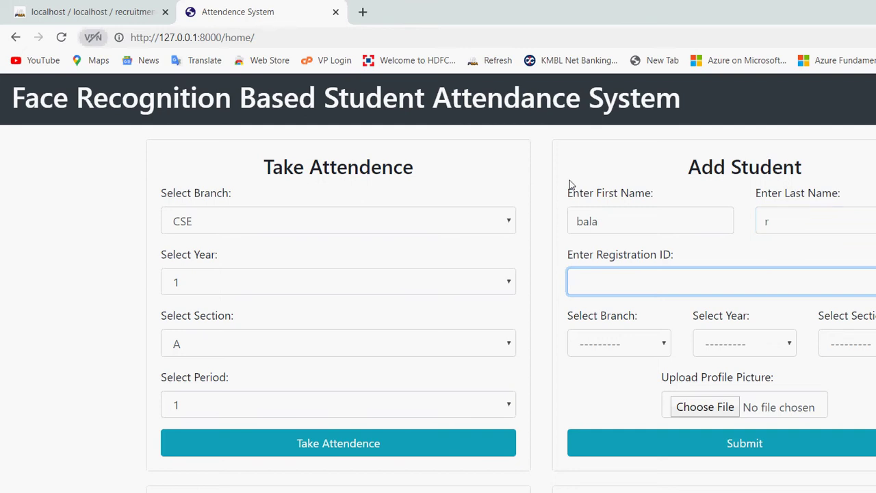
text(8999)
key(Tab)
Set the new student's branch to MECH.
key(alt+Down)
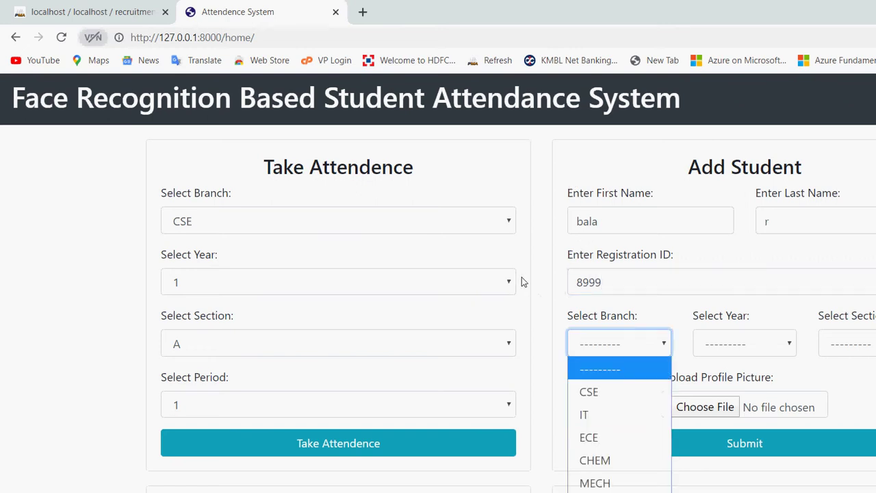
key(Down)
key(Down)
key(Down)
key(Down)
key(Down)
key(Return)
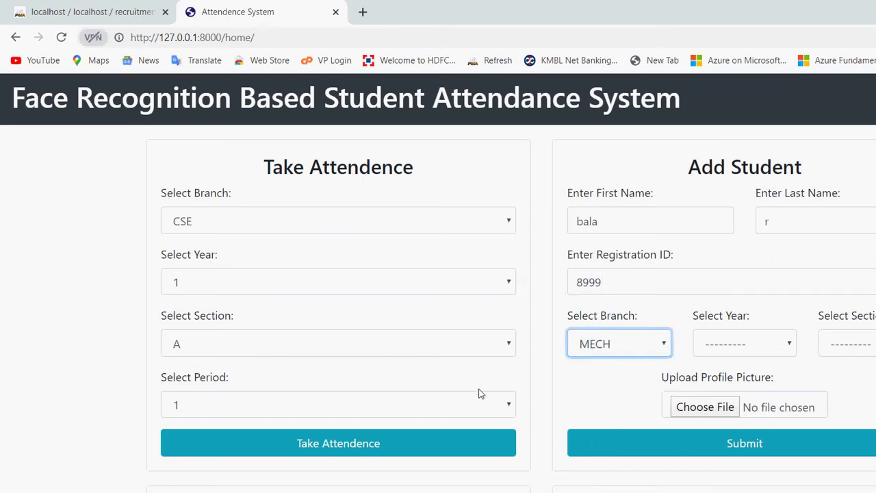
Set the new student's year to 1 and section to B.
key(Tab)
key(alt+Down)
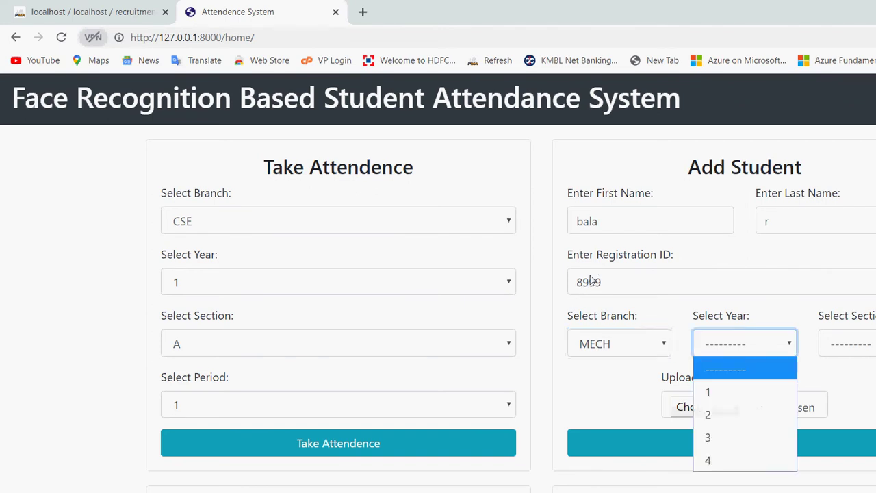
key(Down)
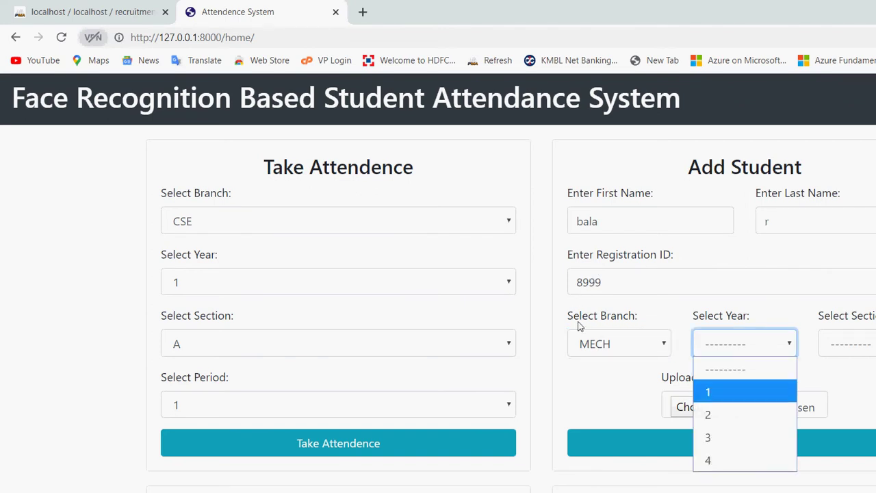
key(Return)
key(Tab)
key(alt+Down)
key(Down)
key(Down)
key(Return)
Choose WIN_20210724_18_09_46_Pro from the Camera Roll folder in Pictures as the student's profile picture.
key(Tab)
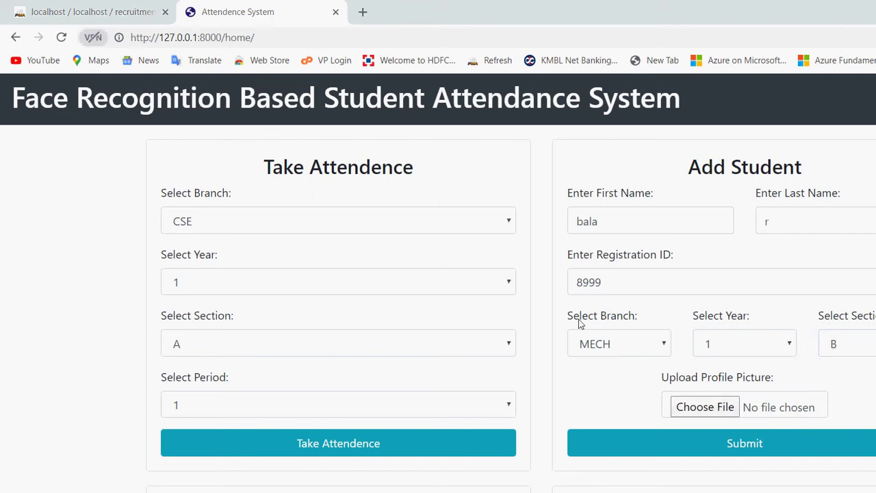
key(space)
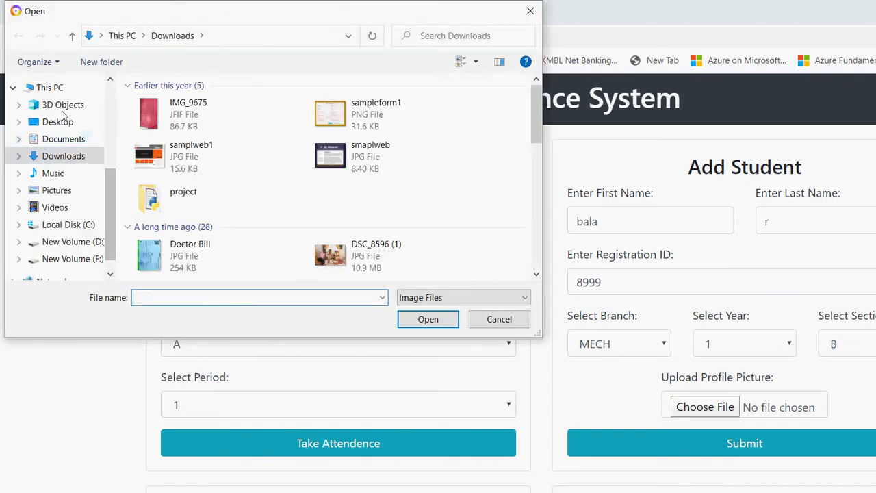
click(56, 190)
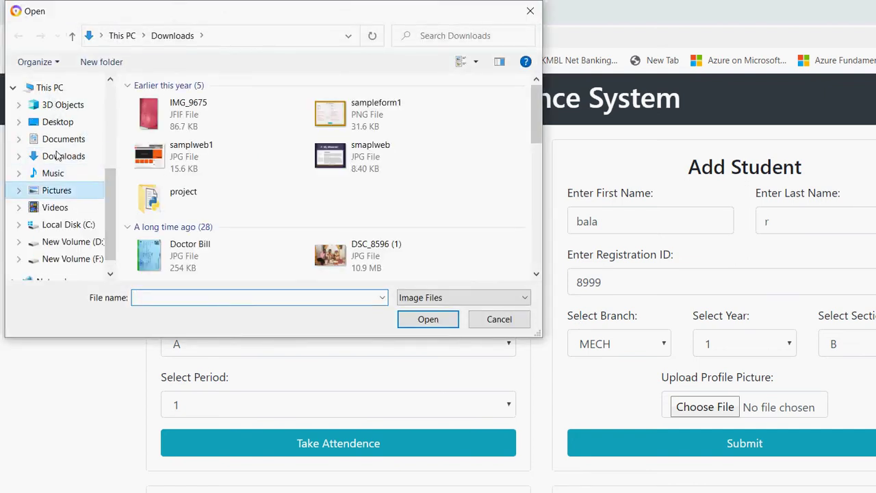
double_click(130, 106)
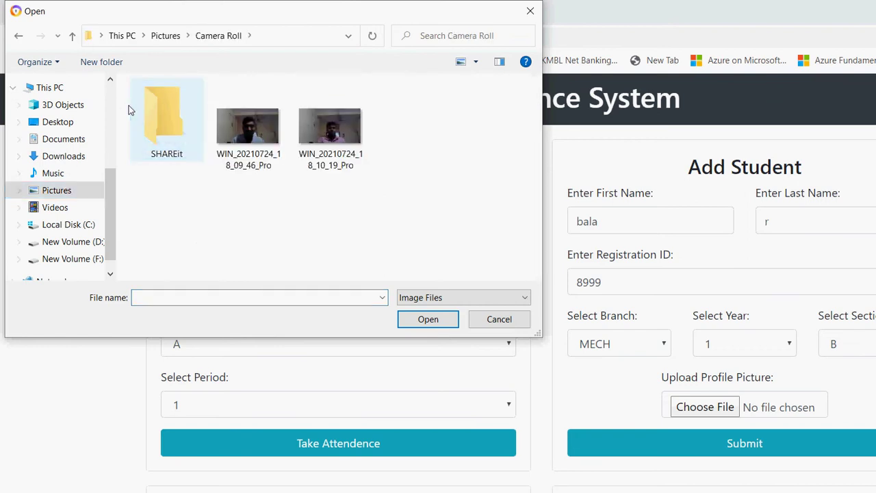
click(248, 126)
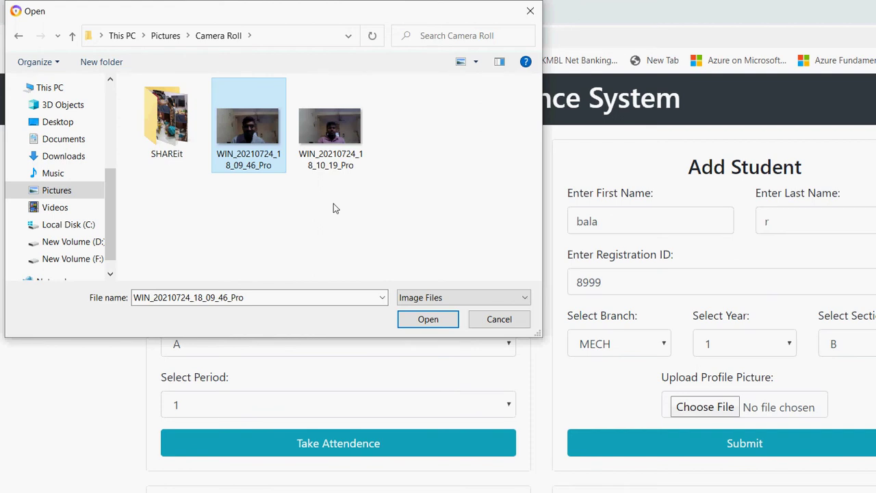
key(Return)
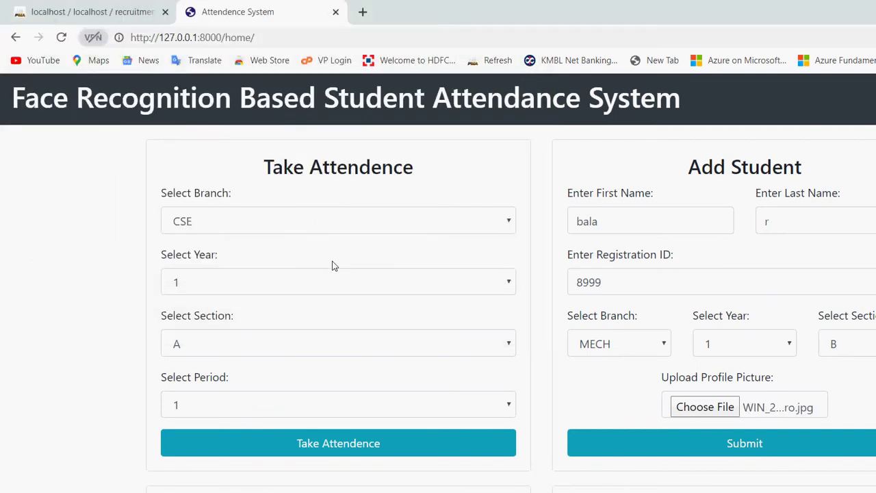
Submit the new student's record and highlight the text of the resulting notice.
key(Tab)
key(Return)
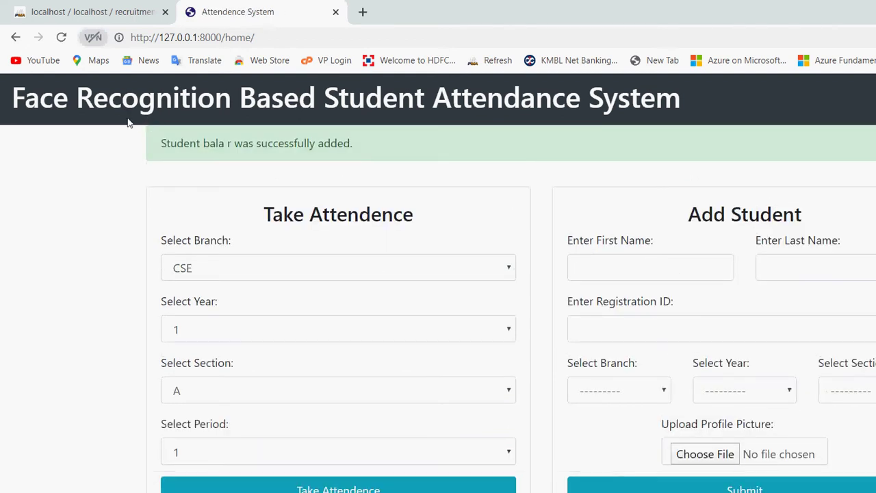
drag(127, 122, 293, 121)
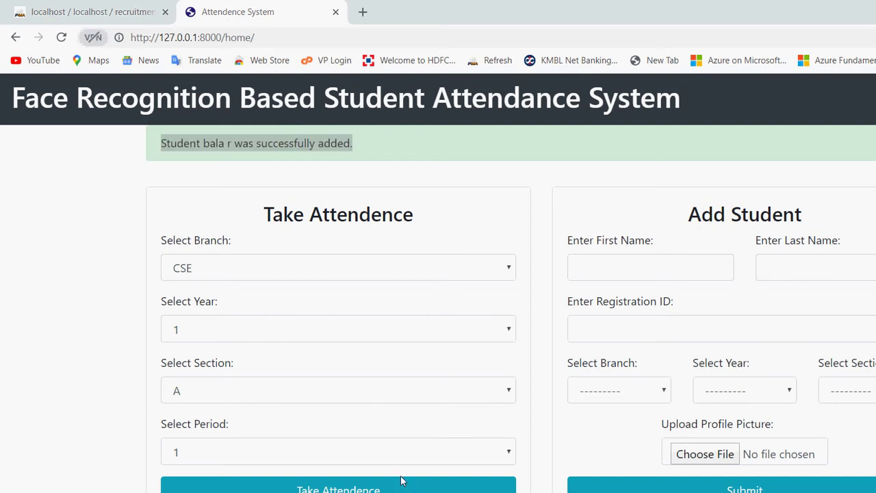
Switch to Notepad and add the line "now click take attendance" below the profile details note.
key(alt+Tab)
key(Return)
key(Return)
key(Return)
text(now )
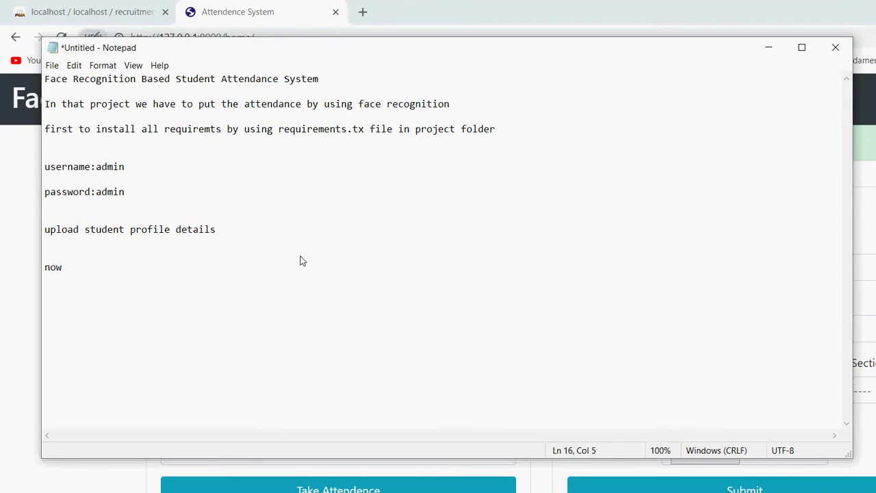
text(click take atte)
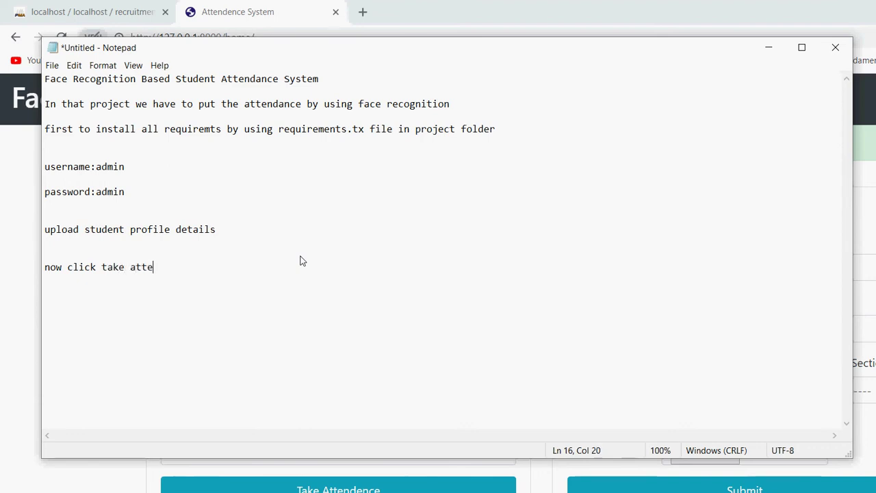
text(ndance)
Add the note line "after fetch the student face , then click s buuton for keyboard" below the attendance line.
key(Return)
key(Return)
text(after fe)
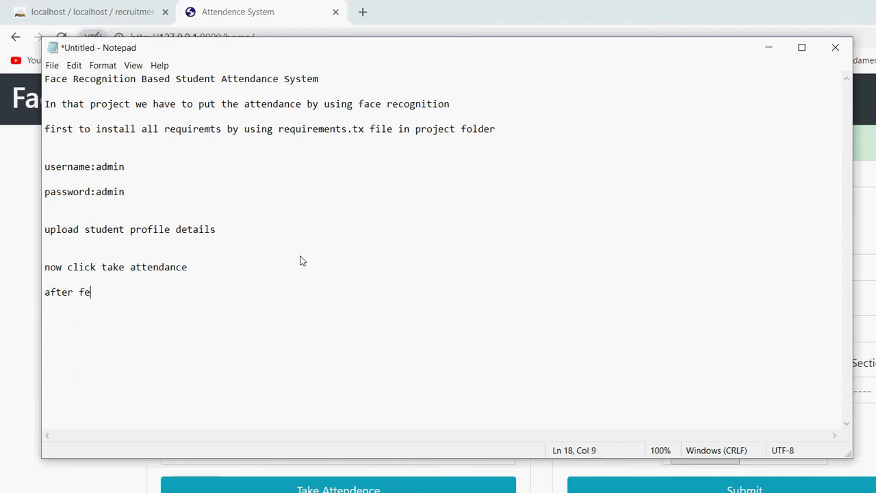
text(tch the student face , )
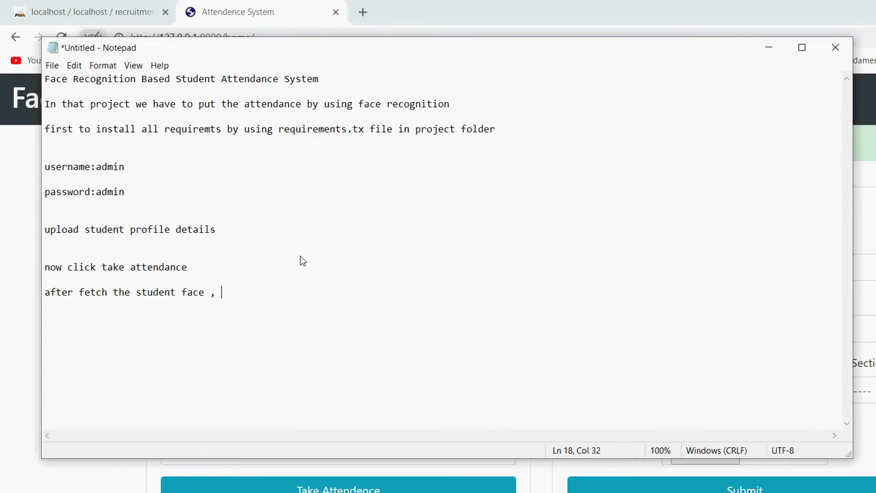
text(then click s b)
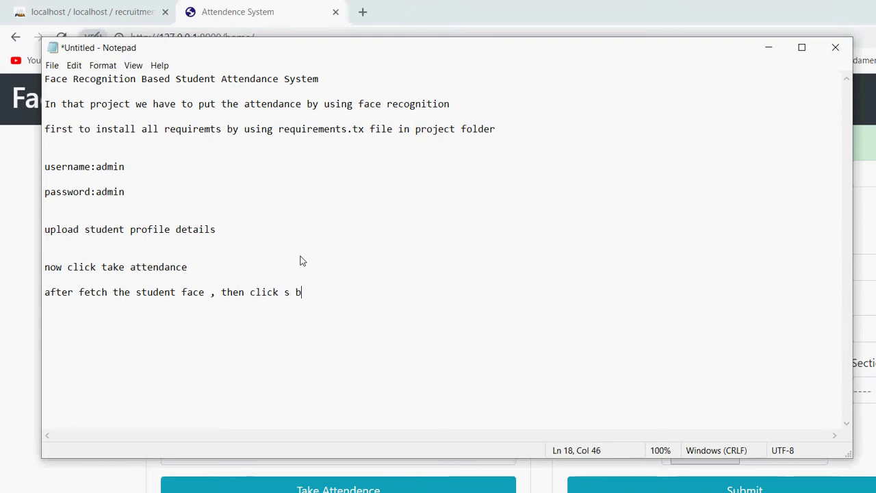
text(uuton for )
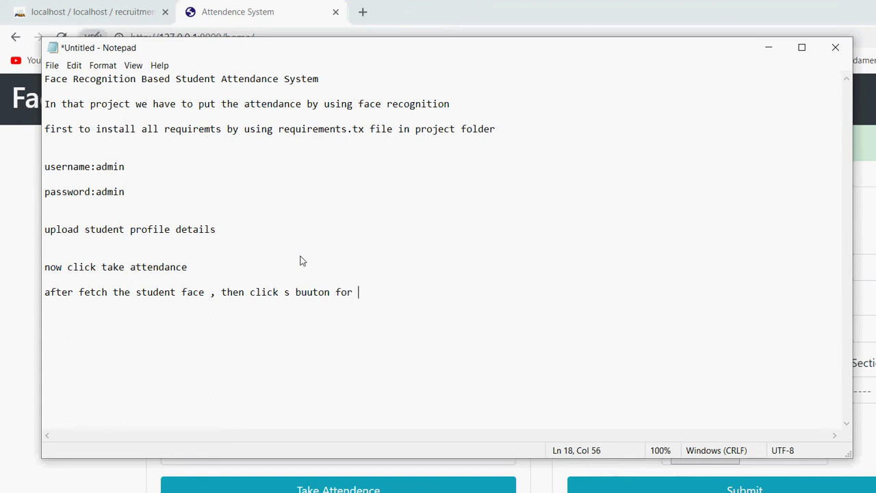
text(keyboard)
Switch to the browser and set the branch in the Take Attendence form to MECH.
key(alt+Tab)
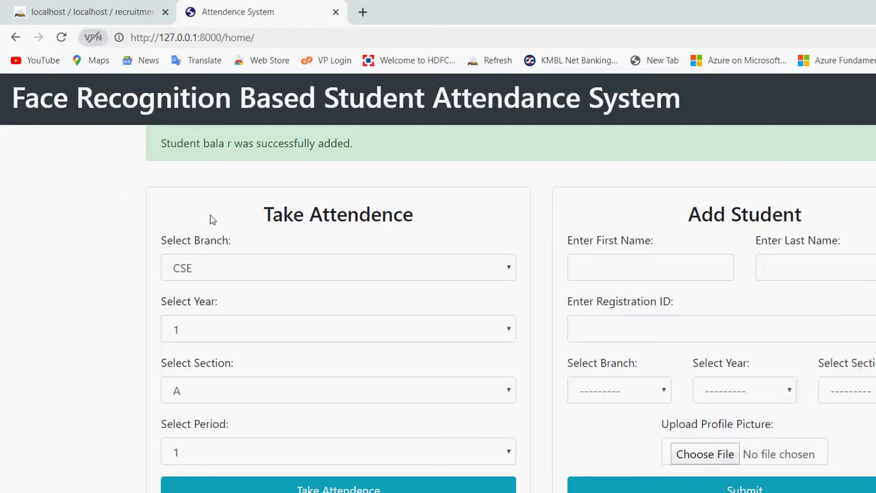
click(206, 268)
key(Down)
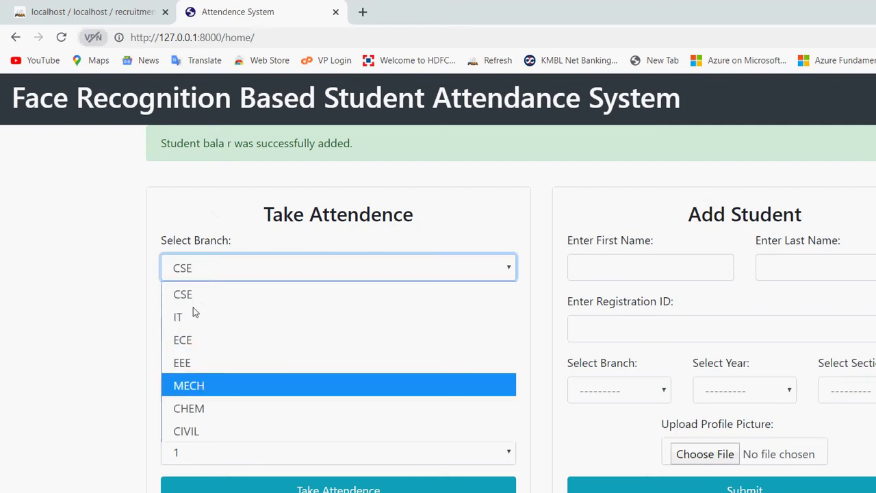
key(Return)
key(Tab)
key(alt+Down)
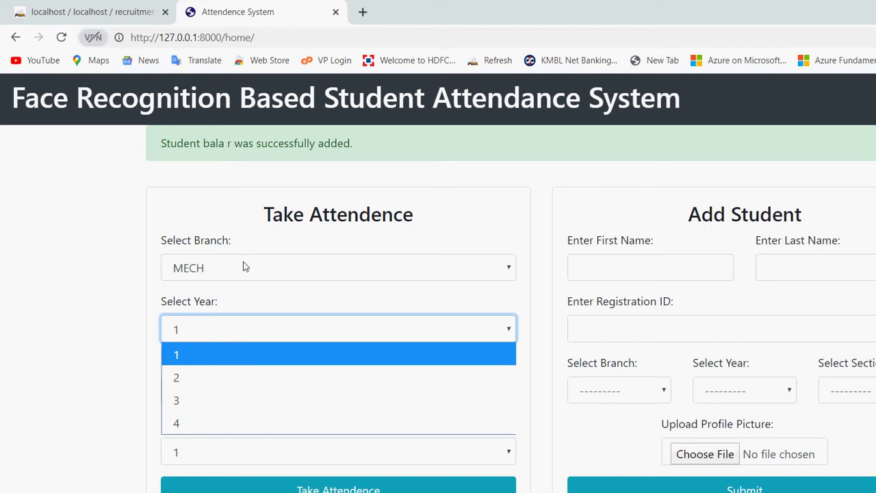
key(Down)
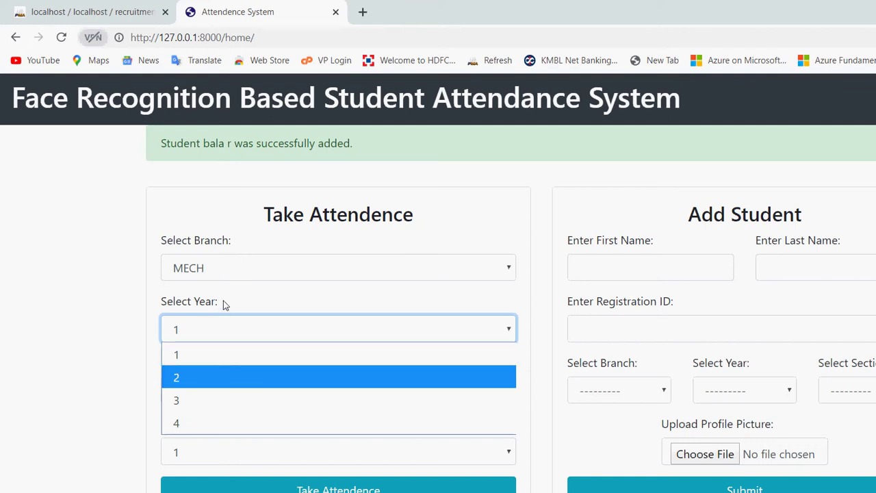
key(Return)
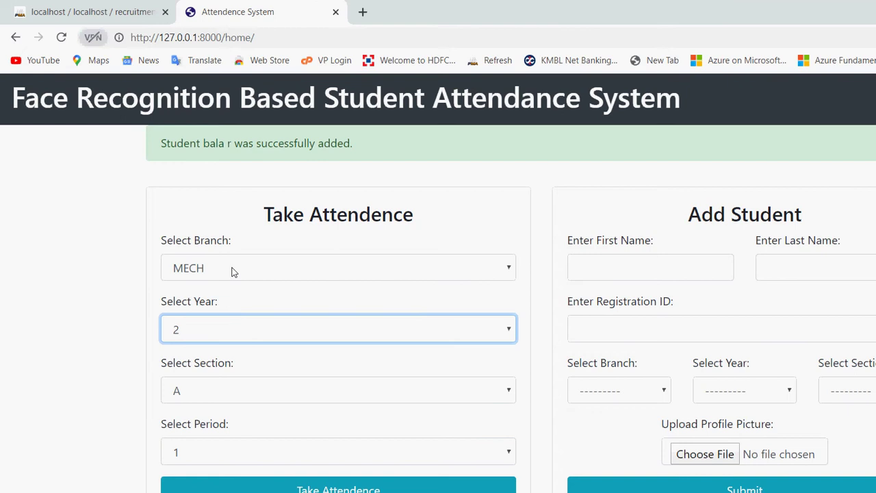
key(alt+Down)
key(Up)
key(Return)
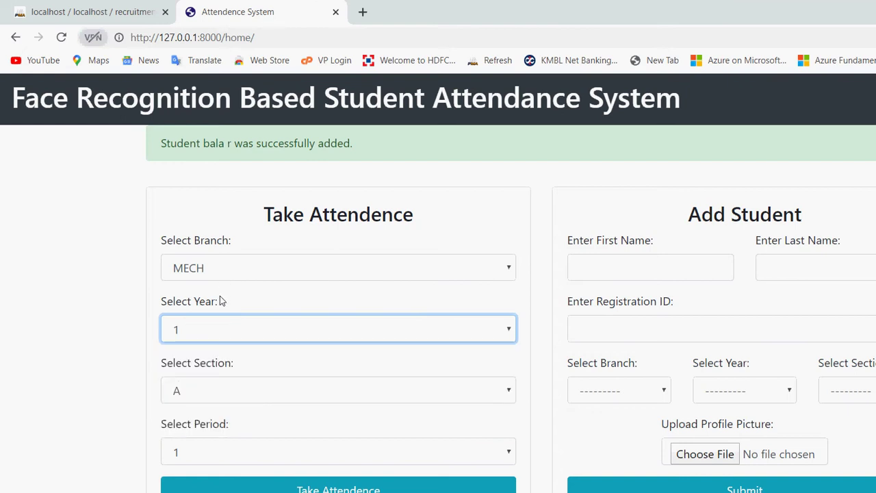
Set the section in the Take Attendence form to B.
click(215, 313)
key(Tab)
key(alt+Down)
key(Down)
key(Return)
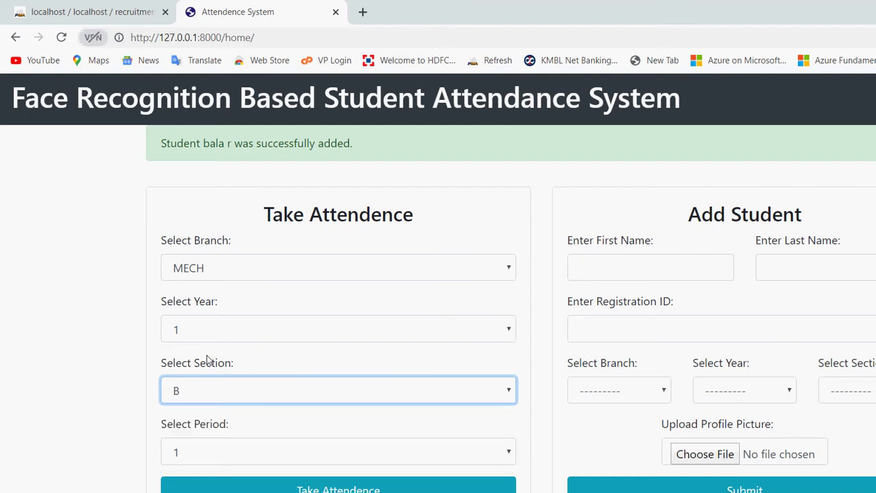
Take attendance for period 1 with the face recognition camera and end the capture once the student's face is identified.
key(Tab)
key(Tab)
key(Return)
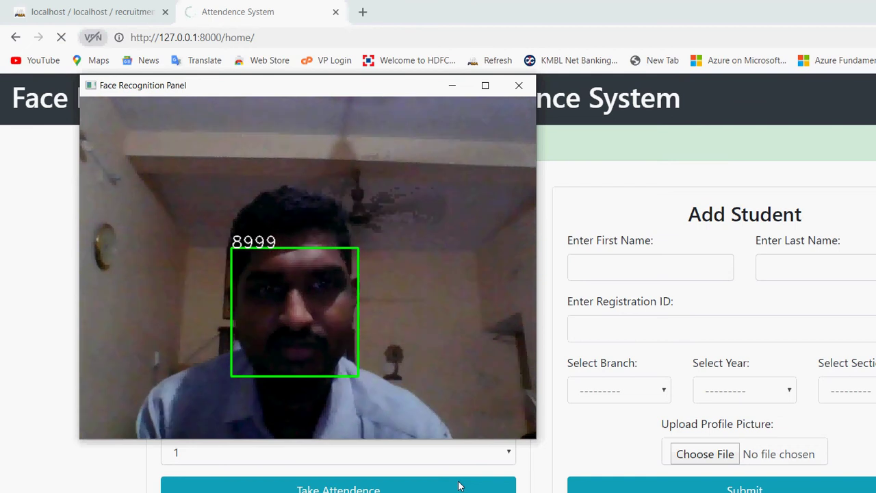
key(q)
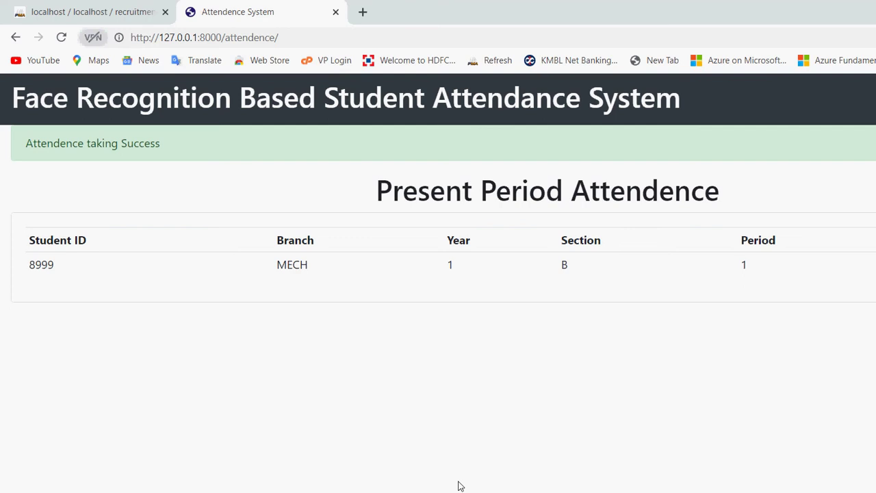
Return to the home page and try to take attendance again for MECH, year 1, section B, period 1.
click(17, 35)
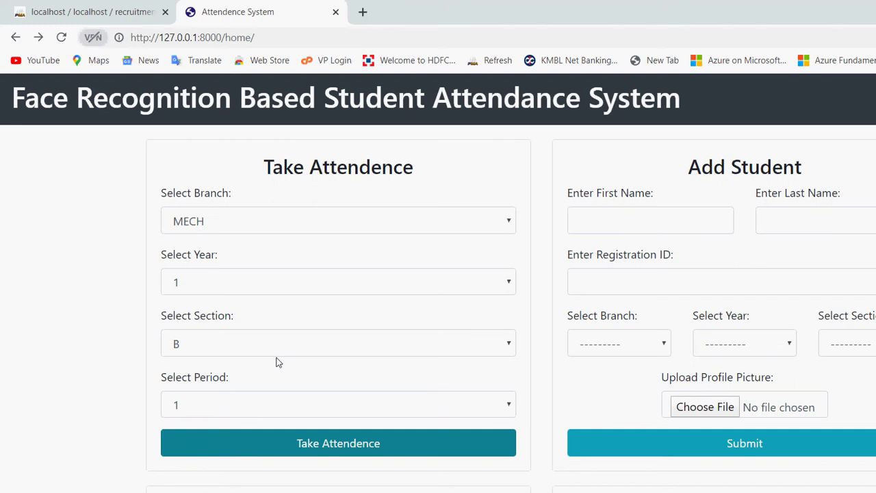
key(space)
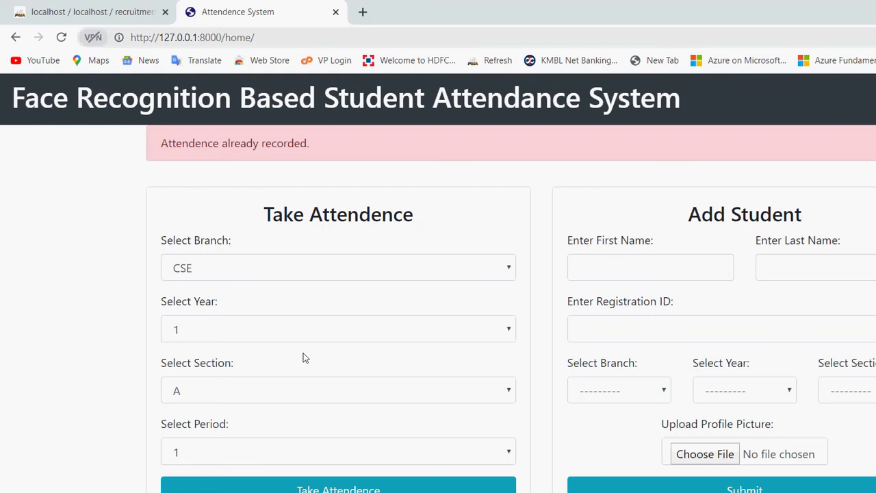
Take attendance for CSE, year 1, section A, period 1 with the face recognition camera, end the capture and return to the home page.
key(Return)
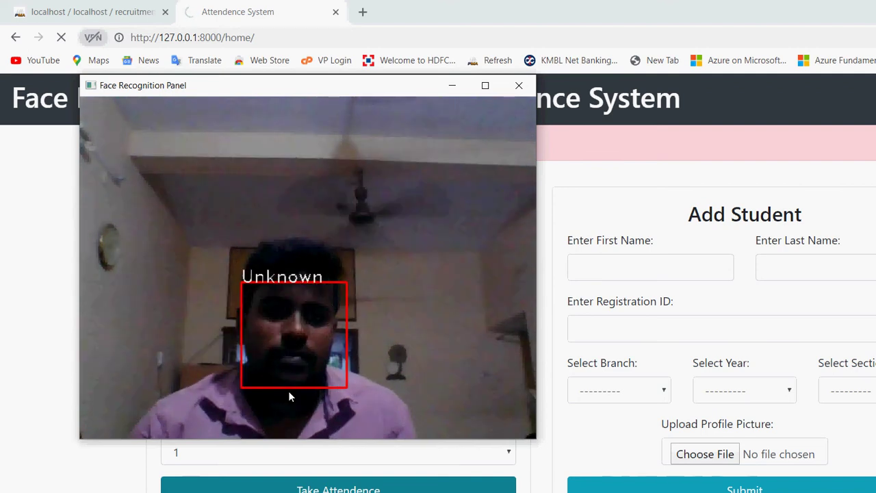
key(q)
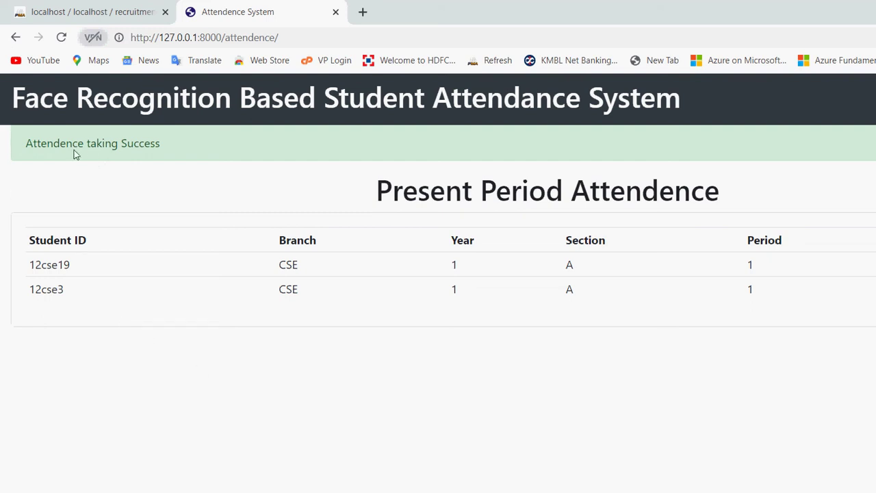
click(14, 39)
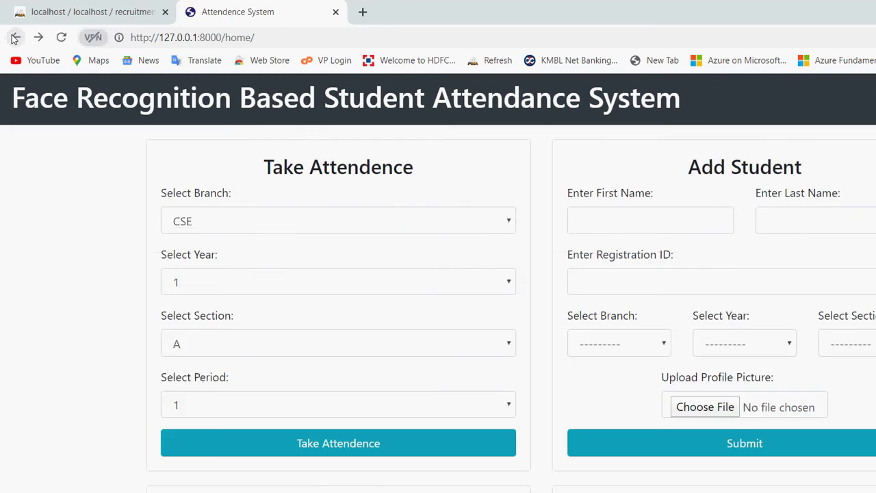
Enter the new student's first name, last name and registration ID in the Add Student form.
click(618, 191)
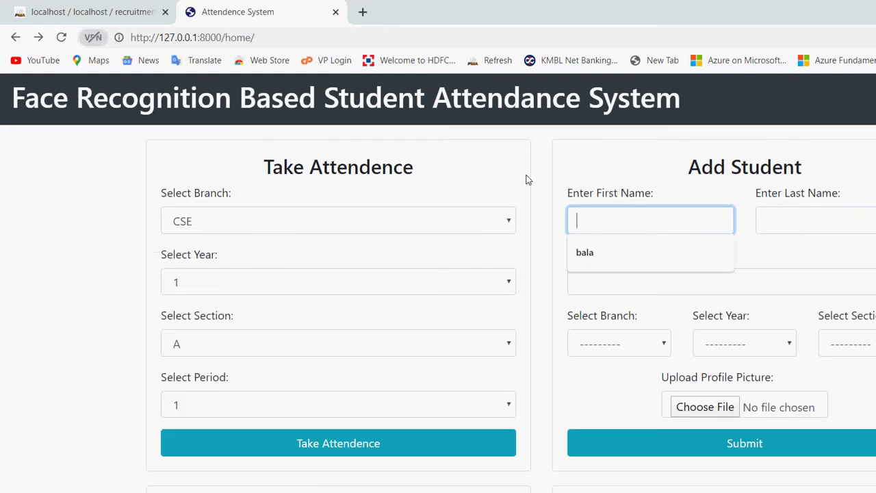
text(jeeva)
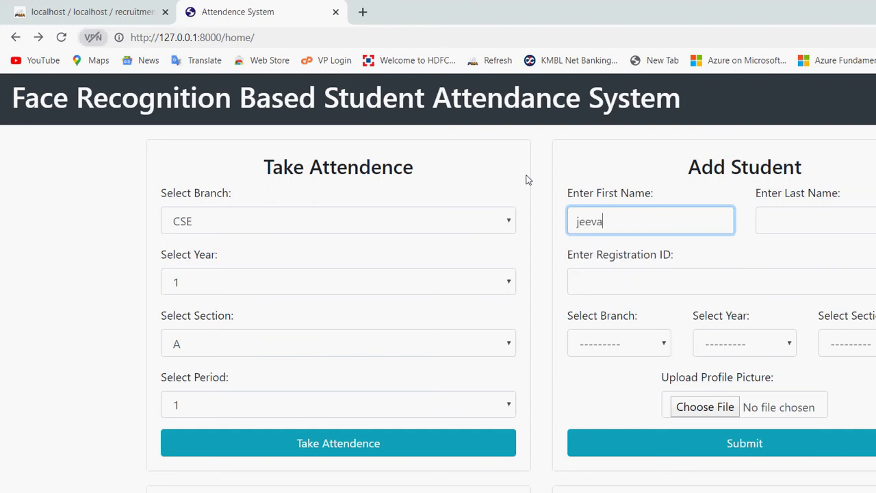
key(Tab)
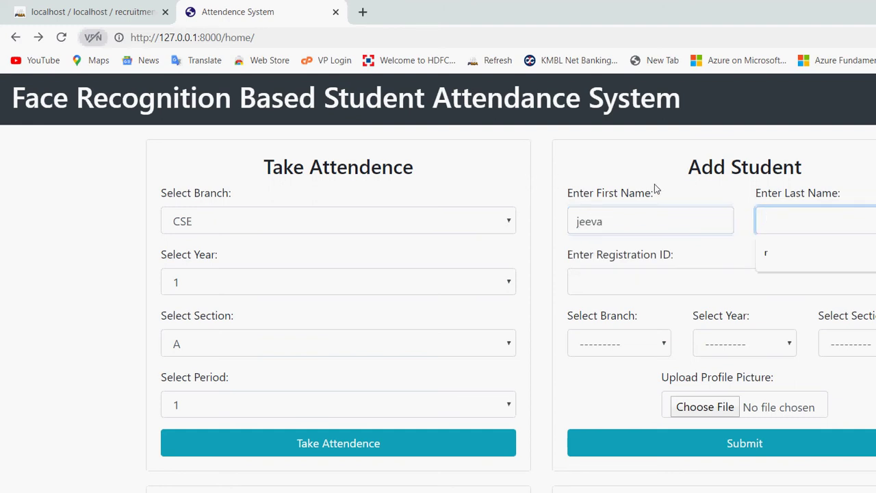
text(s)
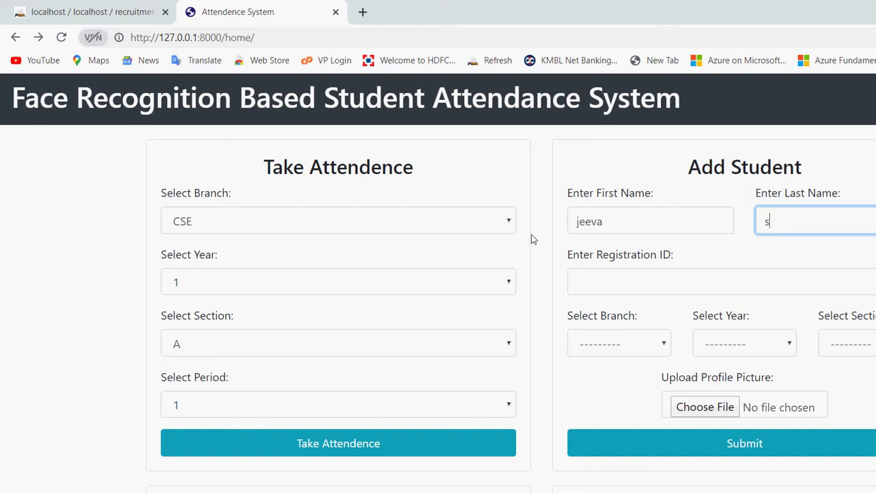
key(Tab)
text(1)
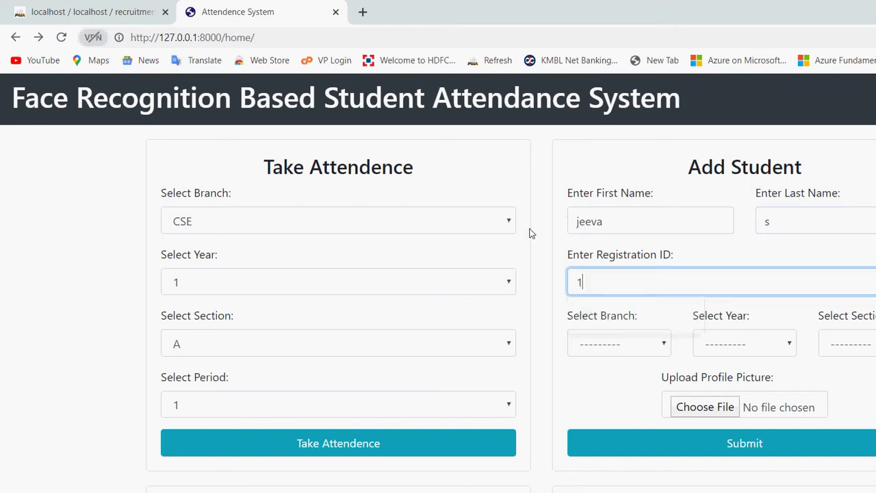
text(6csg06)
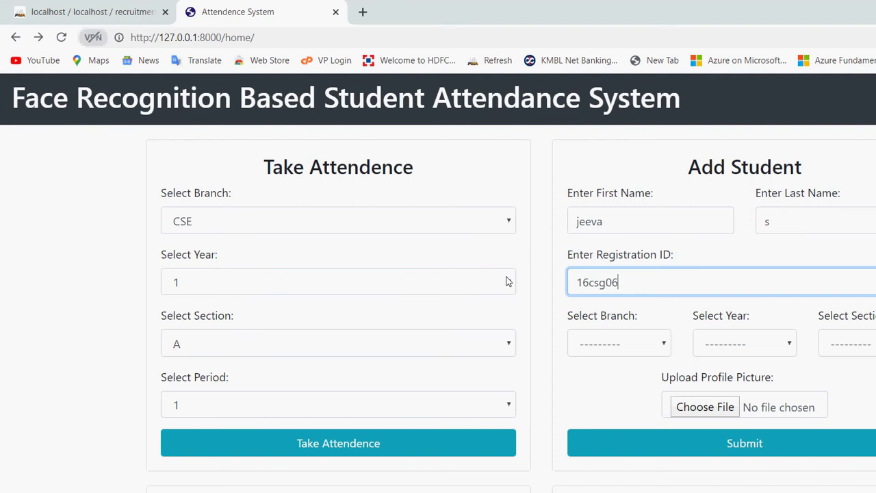
Set the new student's year to 1 and branch to CSE.
key(Return)
key(Tab)
key(Tab)
key(alt+Down)
key(Down)
key(Return)
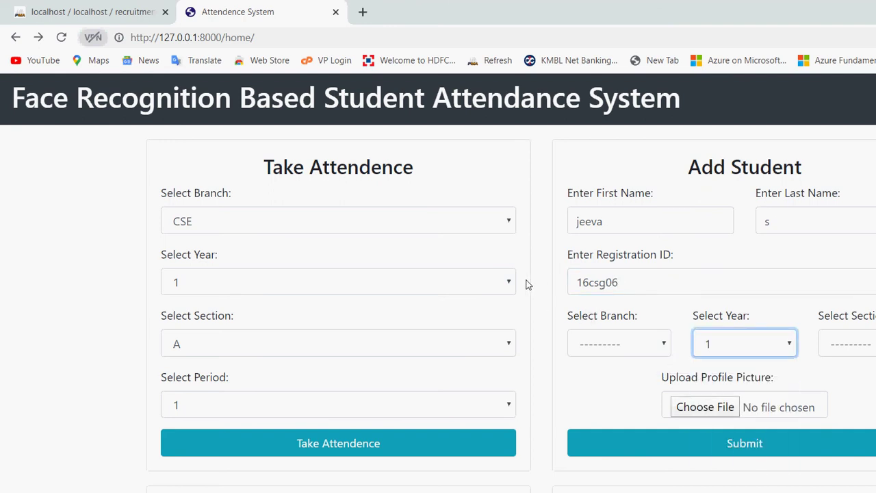
key(shift+Tab)
key(alt+Down)
key(Down)
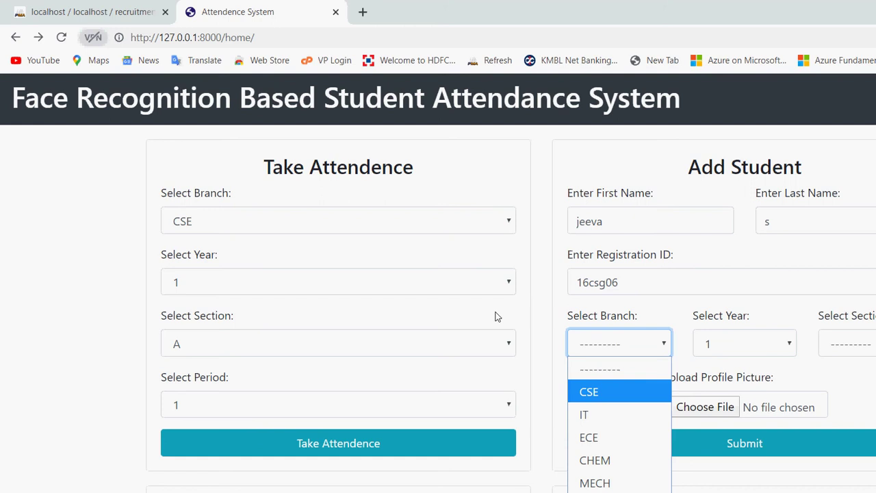
key(Return)
Set the new student's section to A.
key(Tab)
key(Tab)
key(alt+Down)
key(Down)
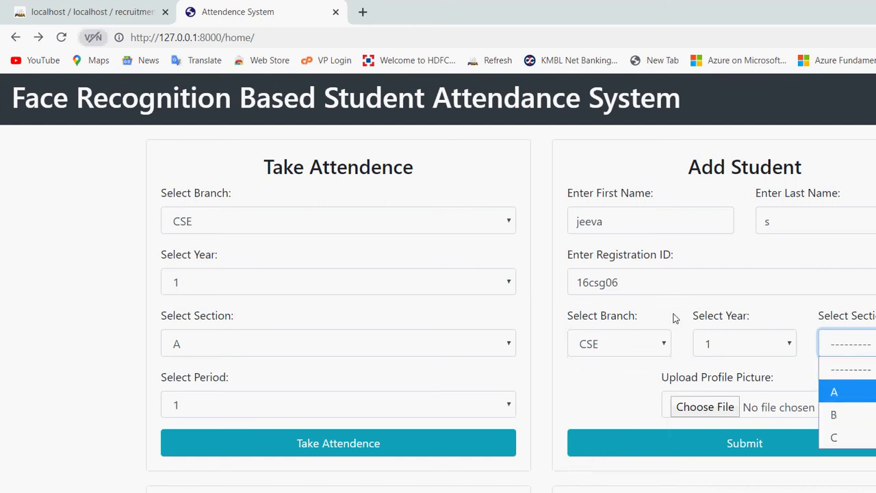
key(Return)
key(Tab)
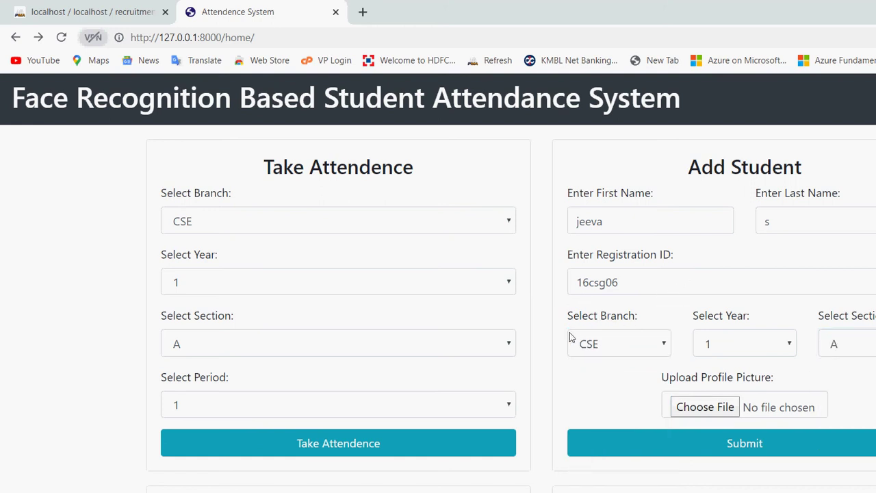
Choose WIN_20210724_18_10_19_Pro from Camera Roll as the new student's profile picture and submit the Add Student form.
key(Return)
click(323, 116)
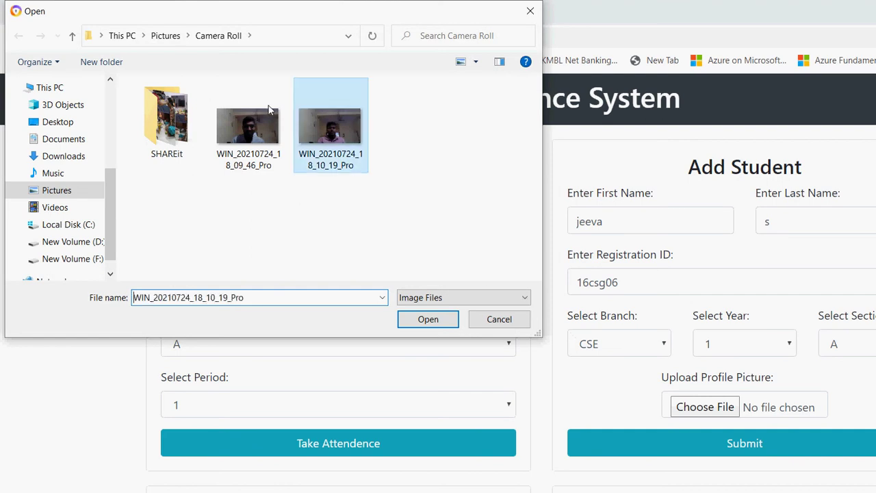
key(Return)
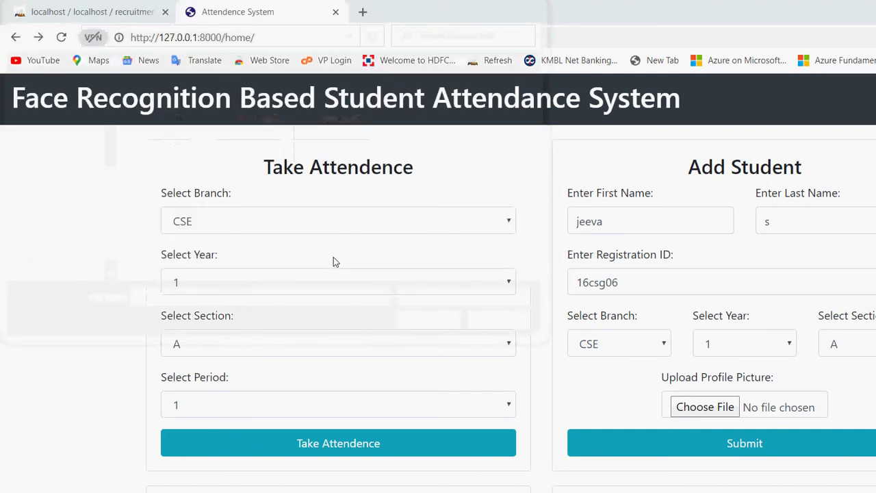
key(Tab)
key(Return)
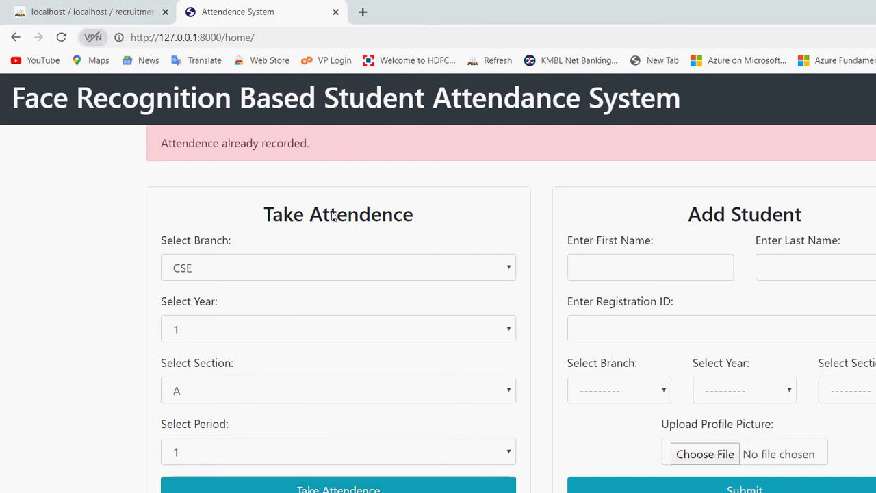
Try to take attendance again for CSE, year 1, section A, period 1.
key(alt+Down)
key(Escape)
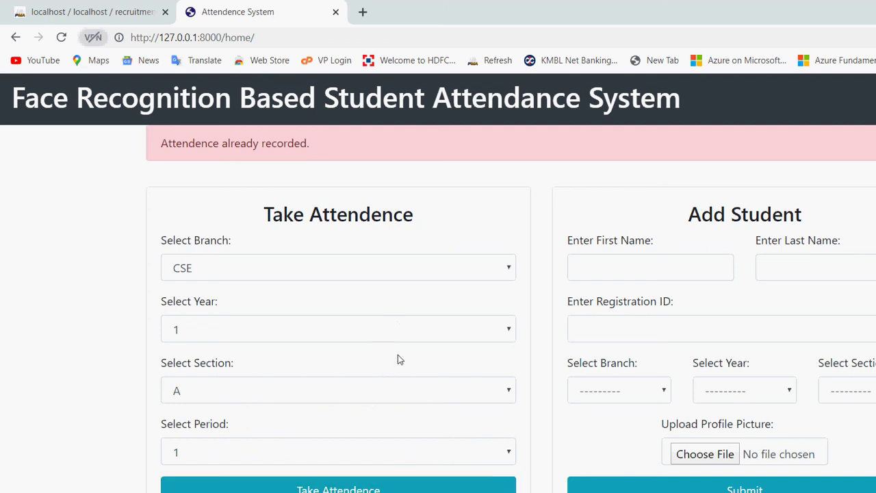
scroll(875, 236, down, 3)
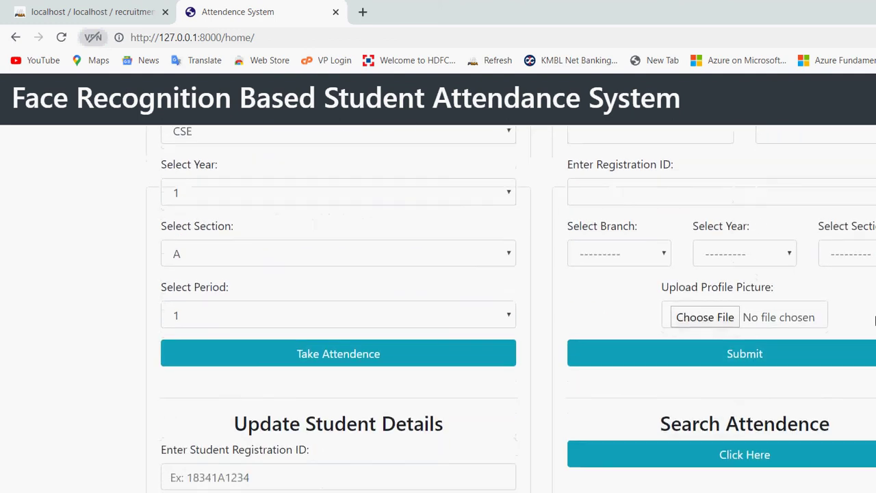
key(Return)
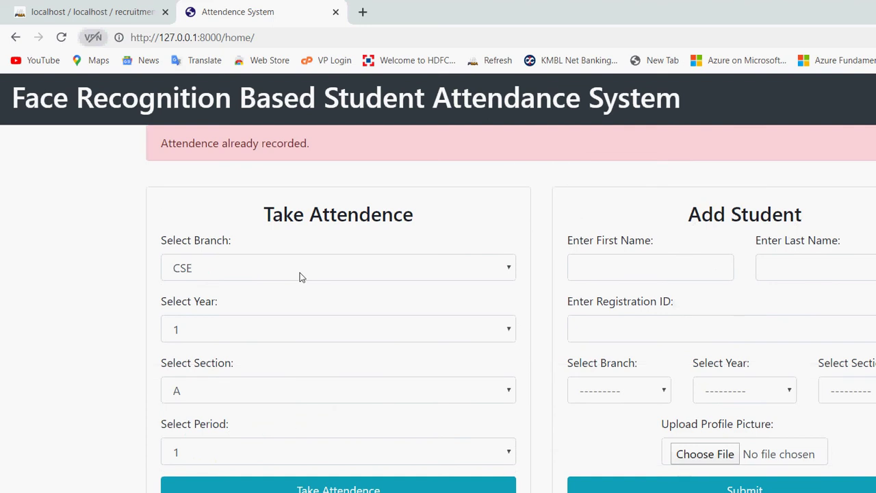
Reload the home page, retry taking attendance for CSE, year 1, section A, period 1, and go back to the home page.
click(12, 37)
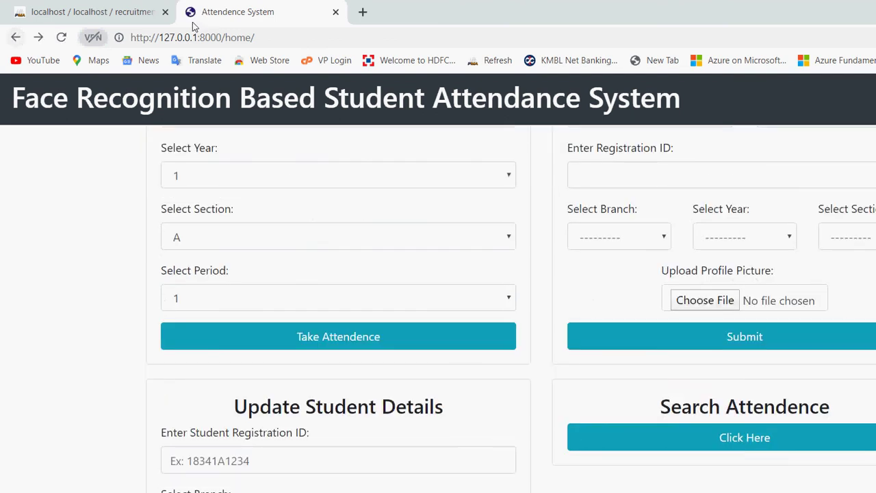
click(223, 37)
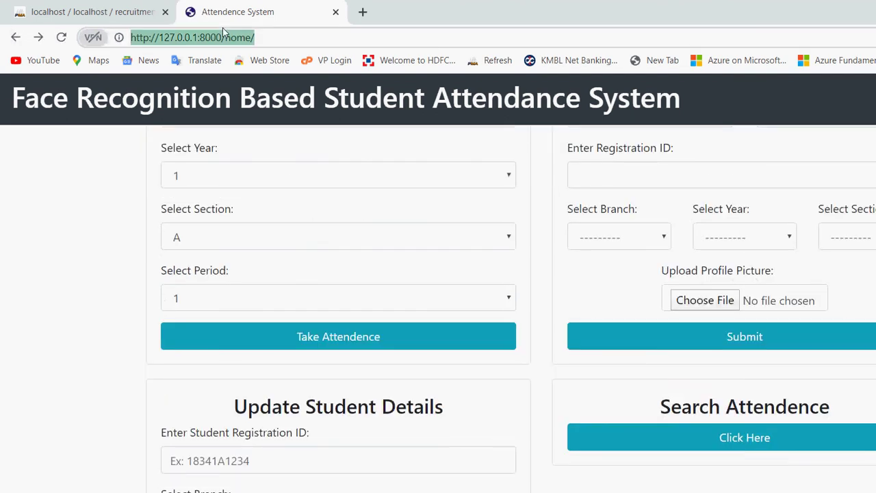
key(Return)
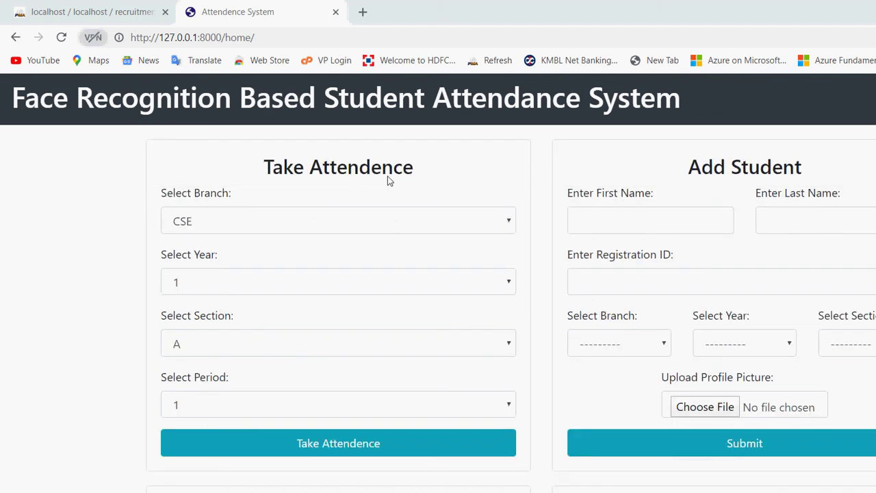
key(Return)
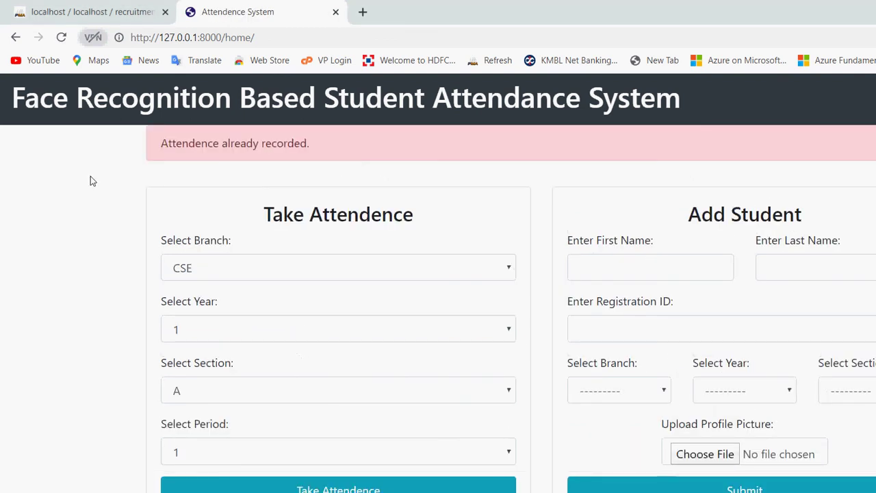
click(15, 35)
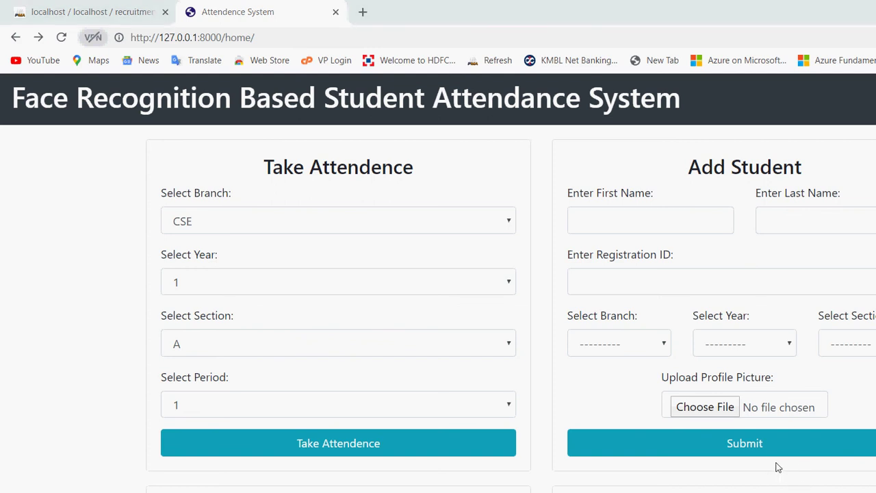
Switch to DB Browser for SQLite and close it, saving the changes to db.sqlite3.
key(alt+Tab)
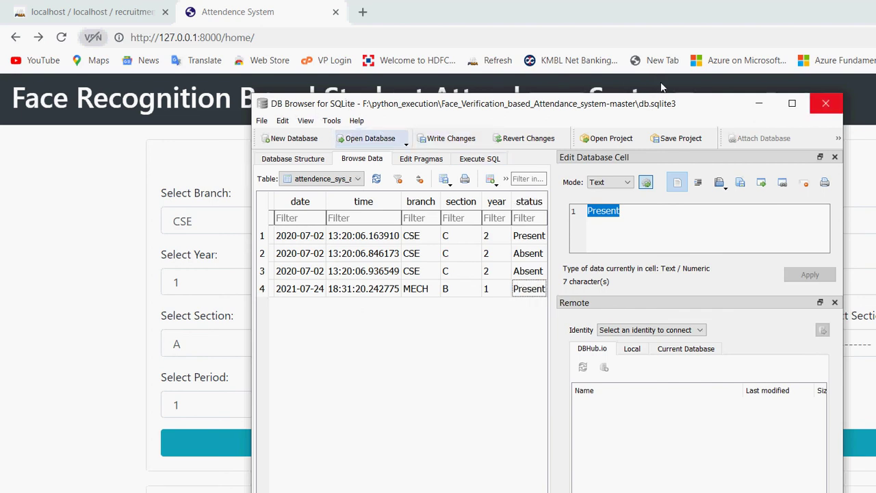
click(826, 103)
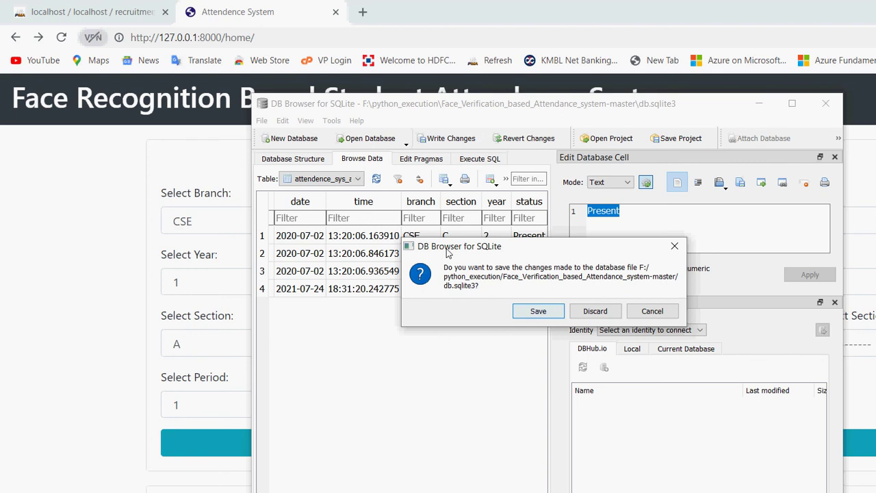
key(Return)
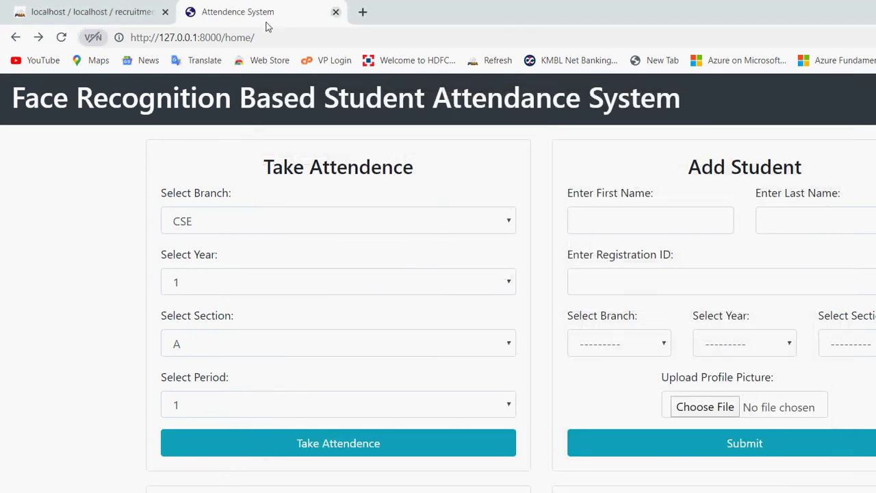
Reload the attendance system's home page in the browser.
click(258, 31)
key(Return)
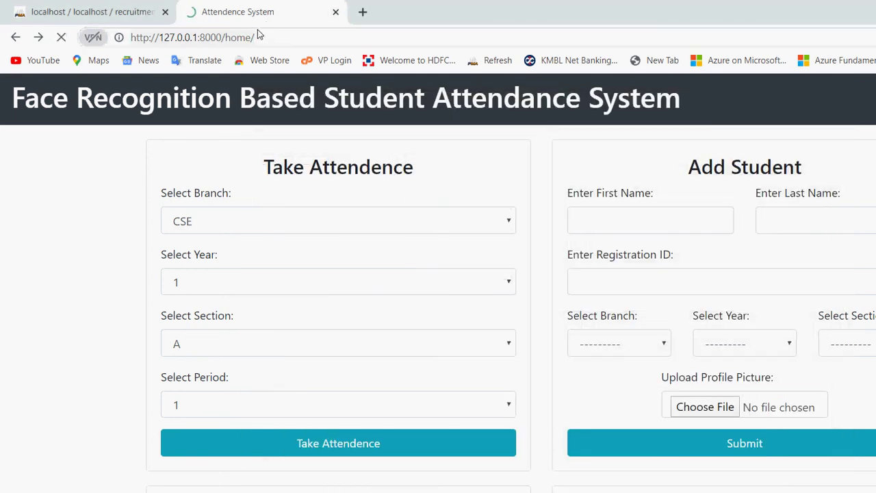
key(Return)
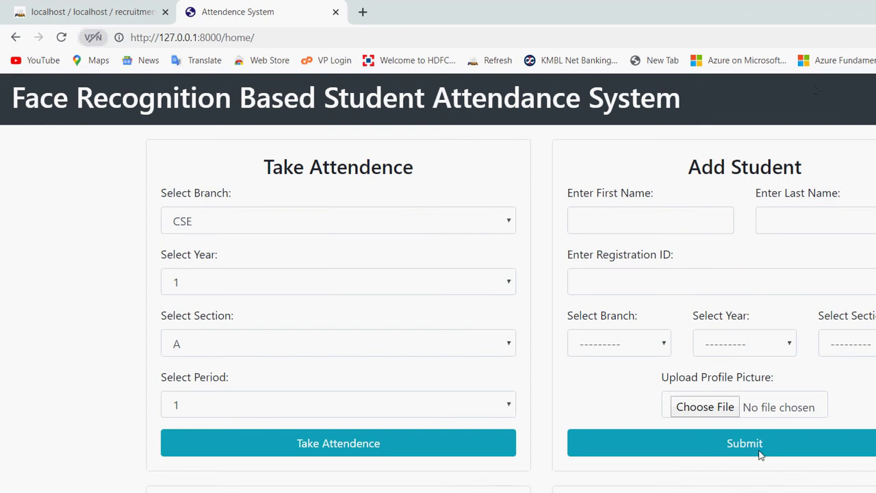
Open Search Attendence and search the records by the student ID of the MECH, year 1, section B student.
click(601, 438)
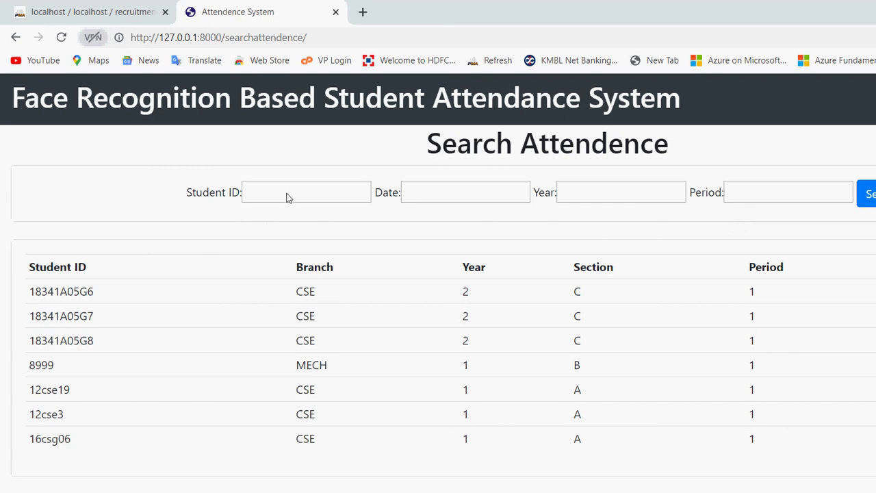
key(Tab)
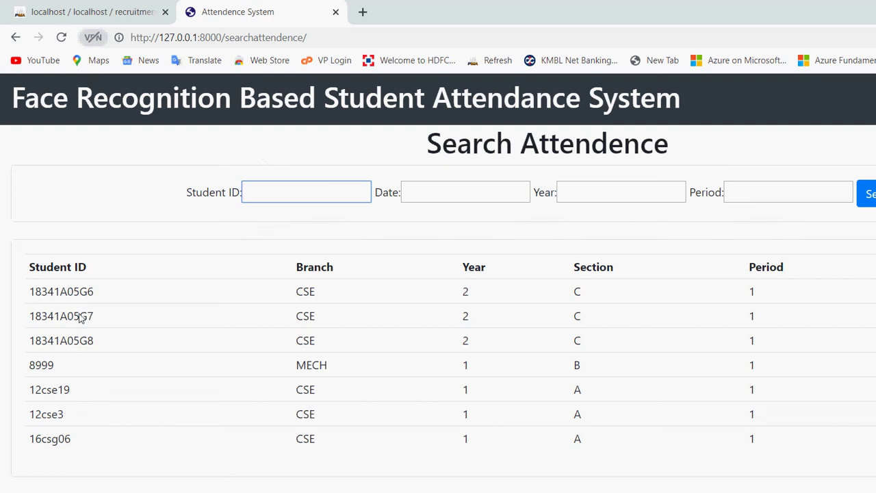
click(58, 293)
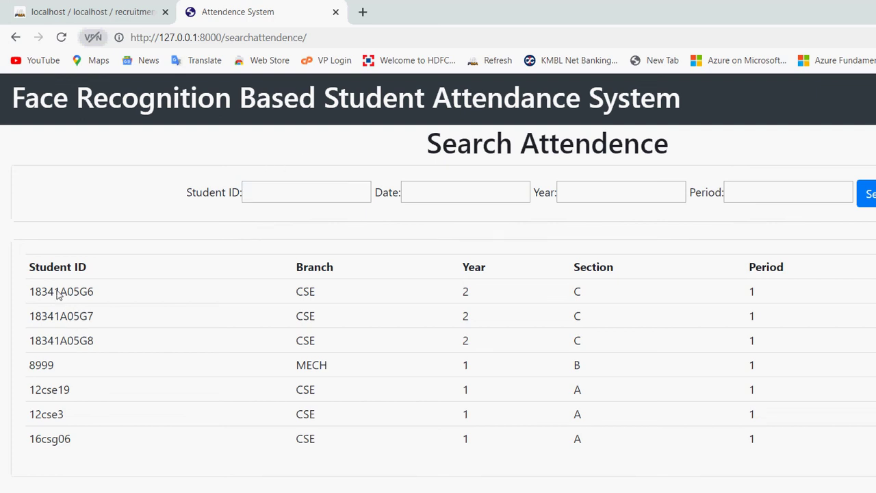
drag(52, 299, 20, 293)
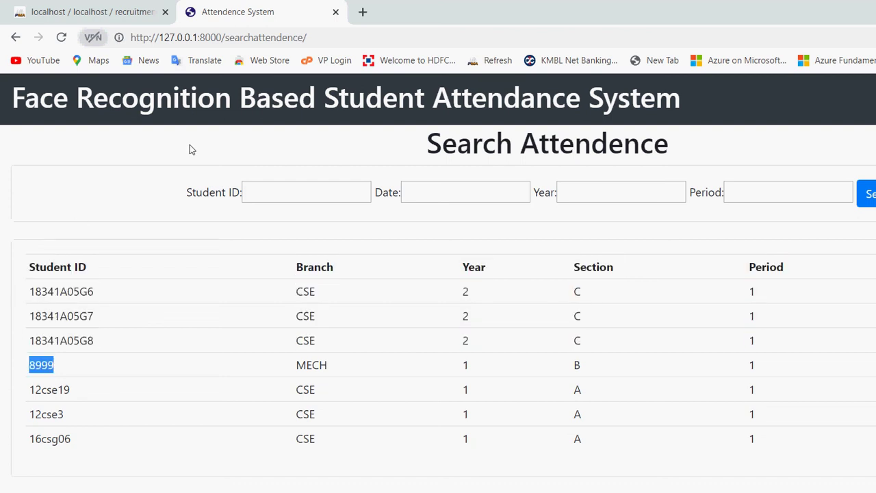
key(Tab)
text(8999)
key(Tab)
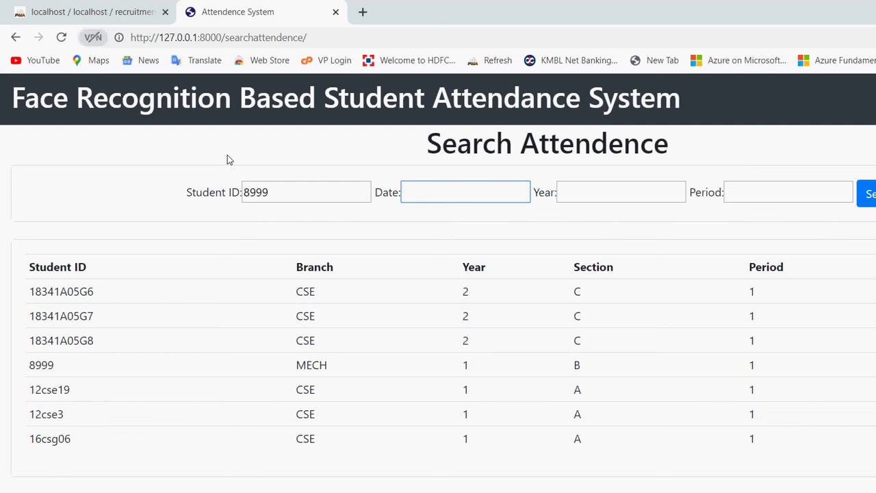
key(Return)
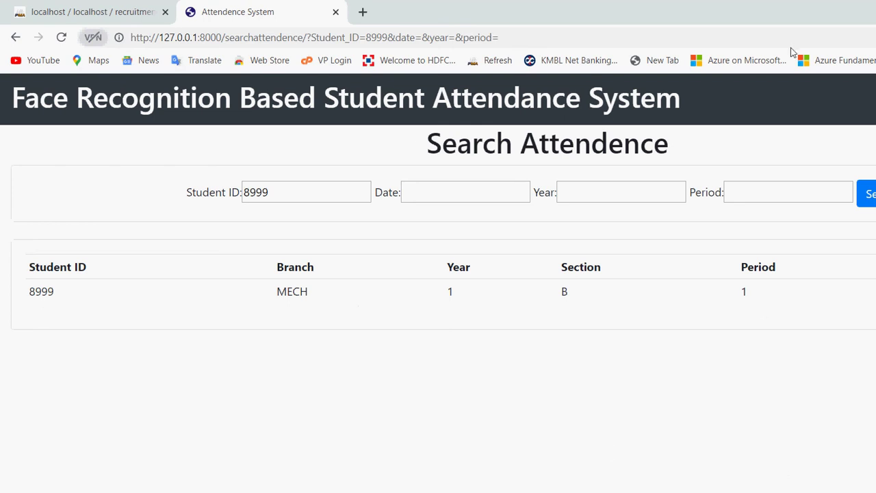
Go back to the home page and try submitting the student lookup under Update Student Details.
click(816, 79)
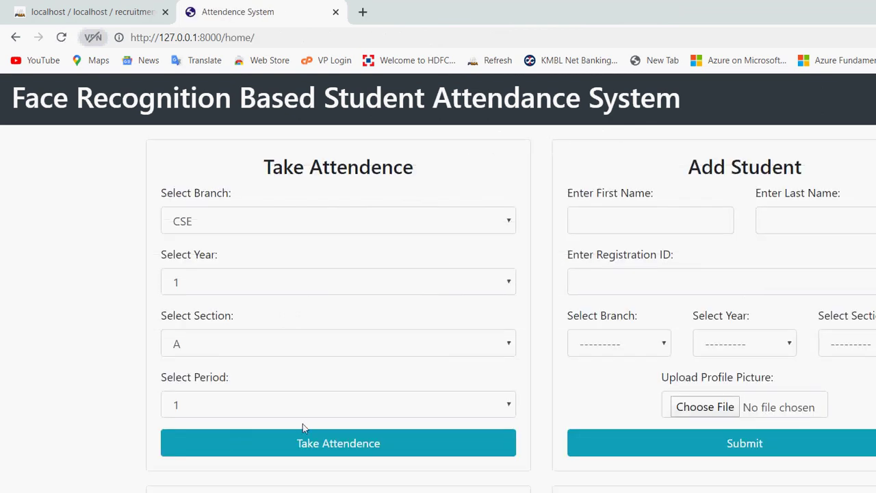
scroll(303, 423, down, 2)
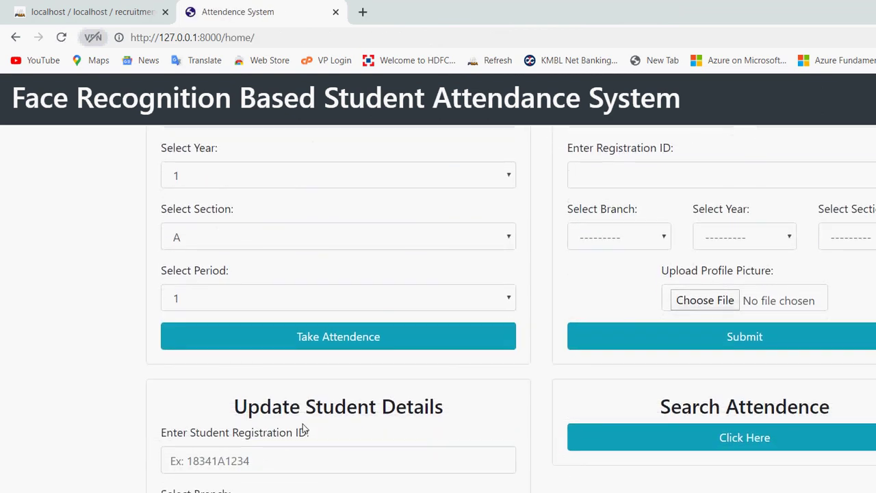
click(272, 456)
key(Return)
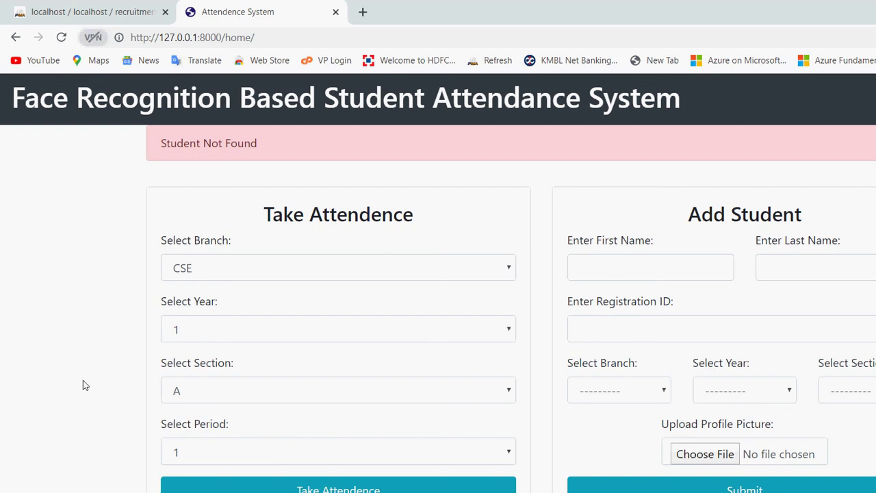
Enter the MECH student's registration ID under Update Student Details, choose MECH as the branch and submit the lookup.
scroll(83, 380, down, 2)
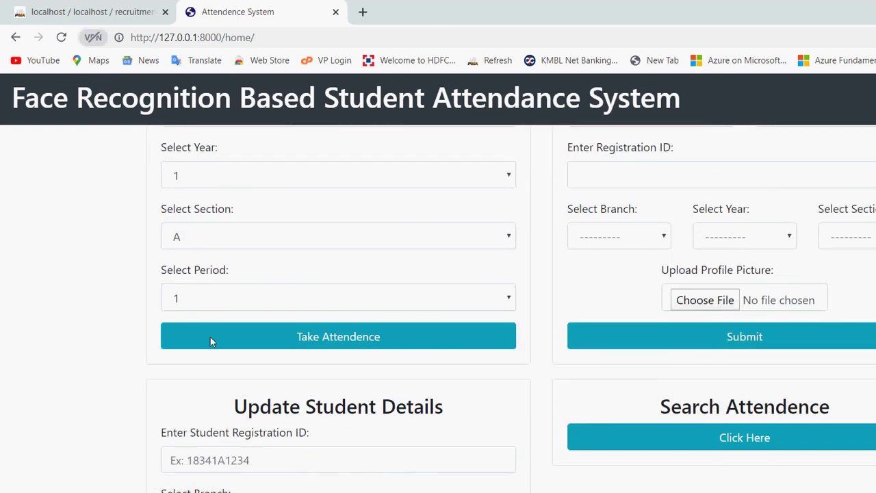
key(Tab)
text(8999)
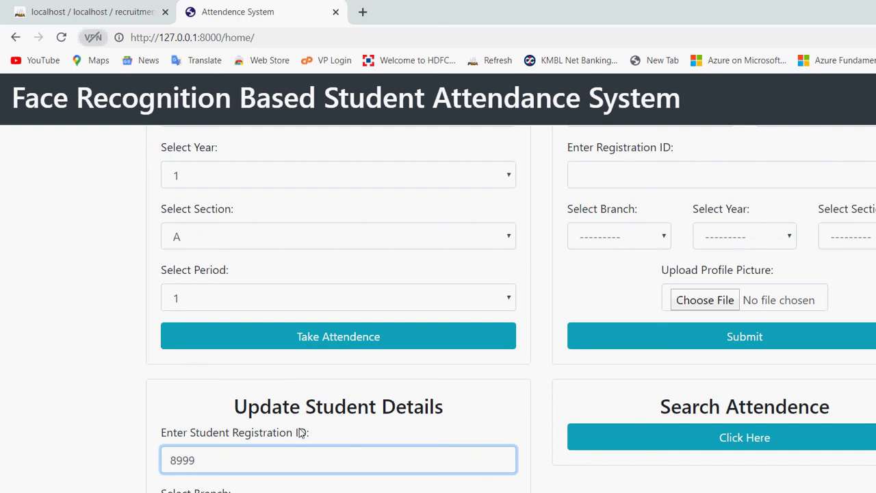
key(Tab)
key(alt+Down)
key(c)
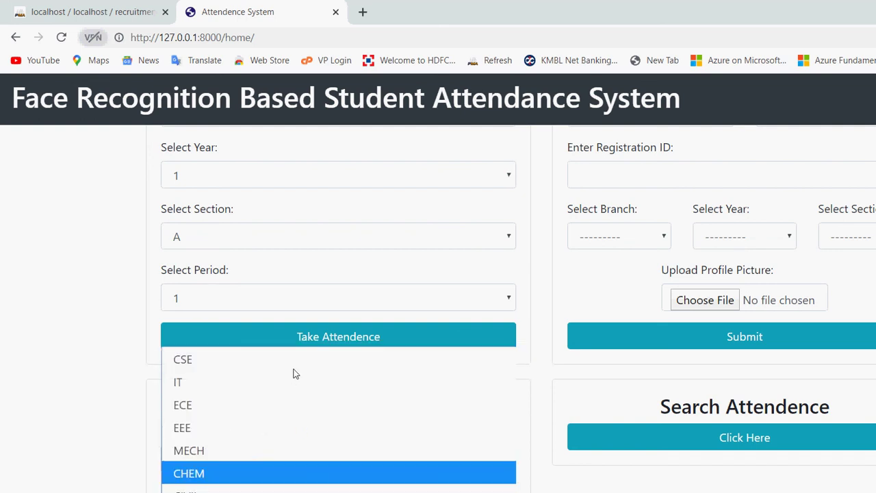
key(Up)
key(Return)
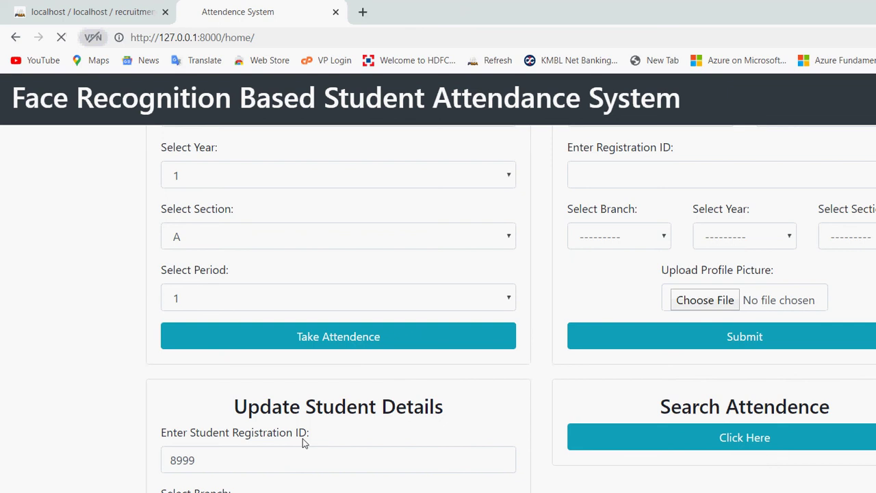